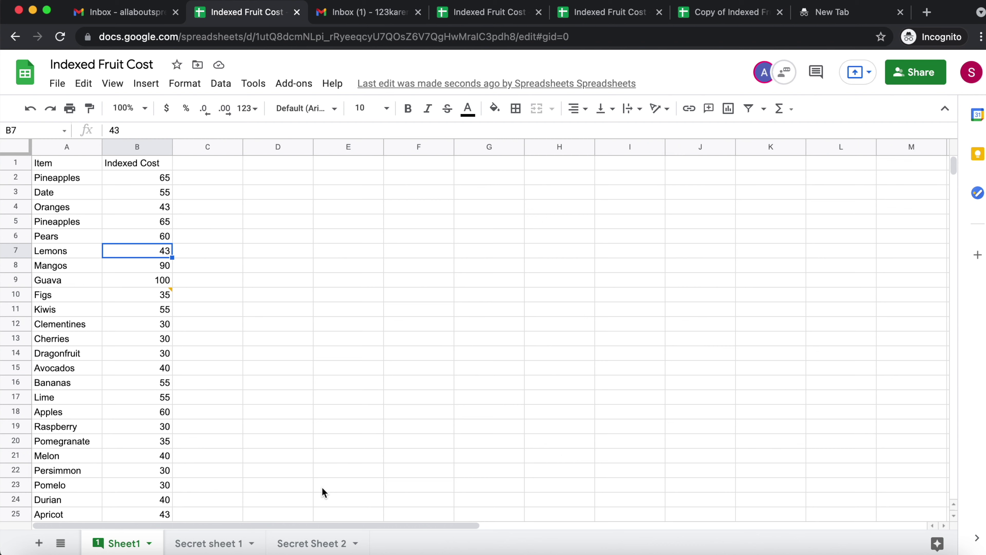
Close the B10 comments popup, then hide the Secret sheet 1 and Secret Sheet 2 tabs
mouse_move(97, 544)
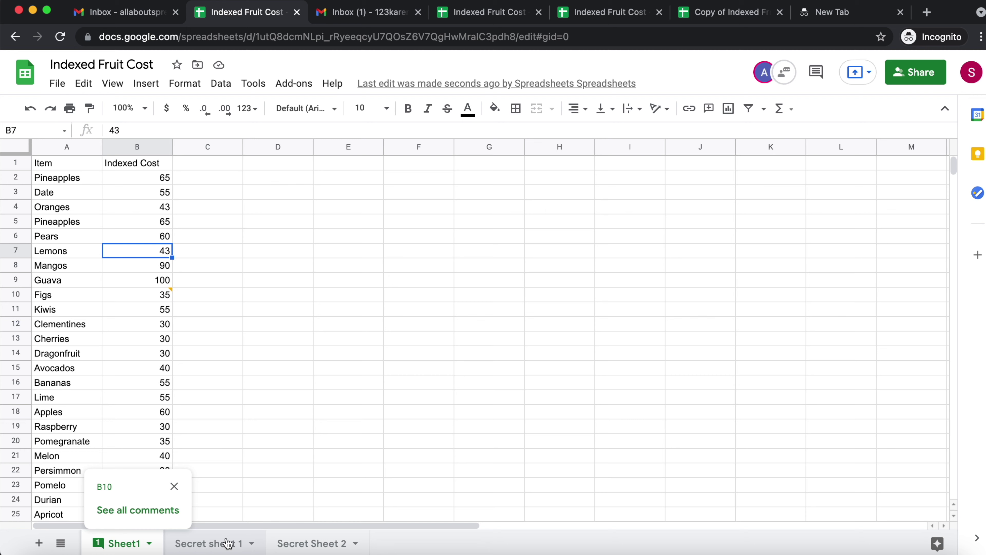
left_click(174, 486)
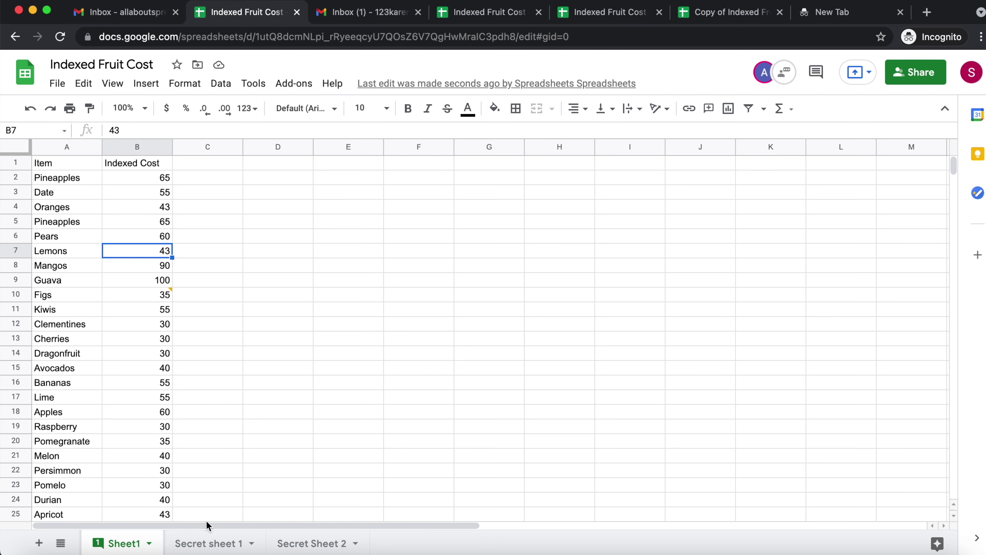
right_click(216, 546)
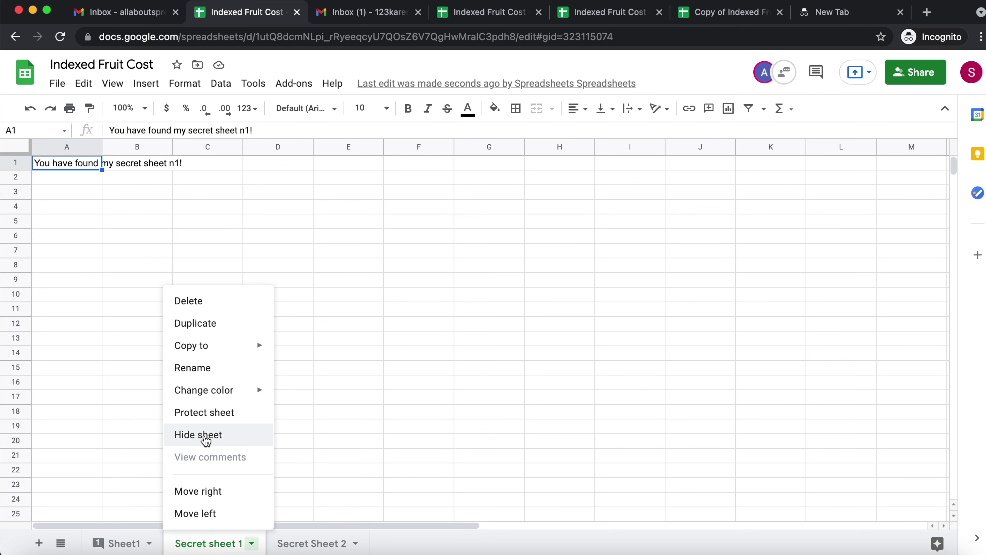
left_click(203, 435)
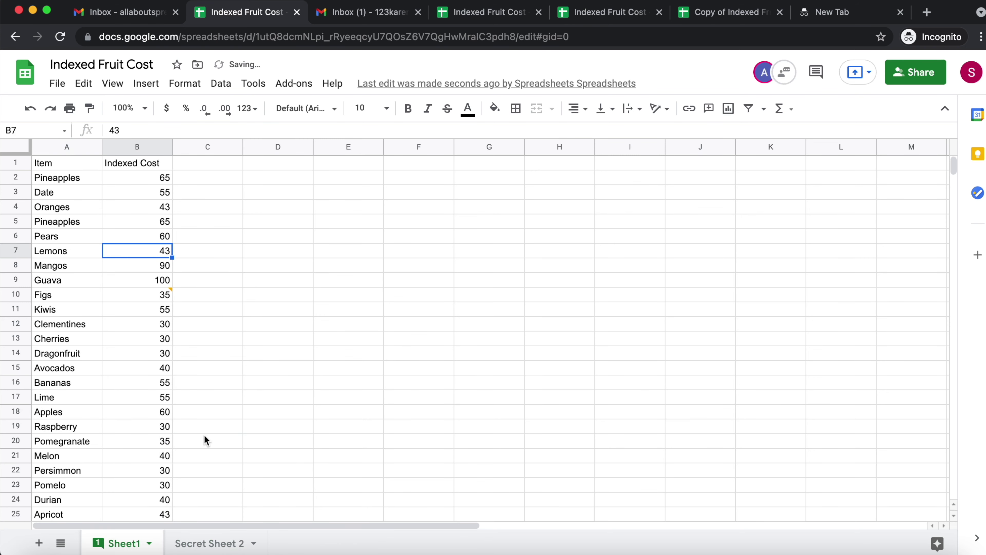
right_click(208, 544)
left_click(182, 441)
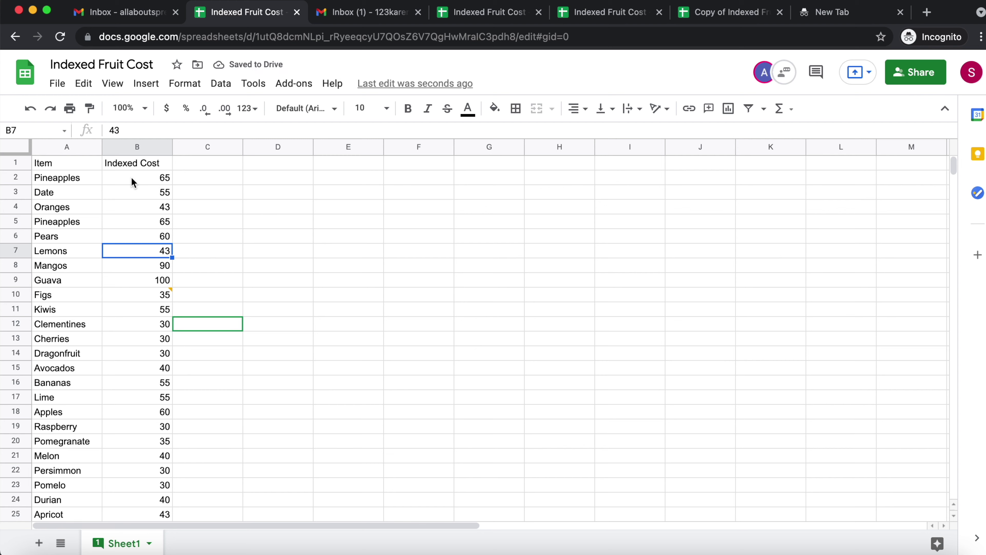
left_click(112, 84)
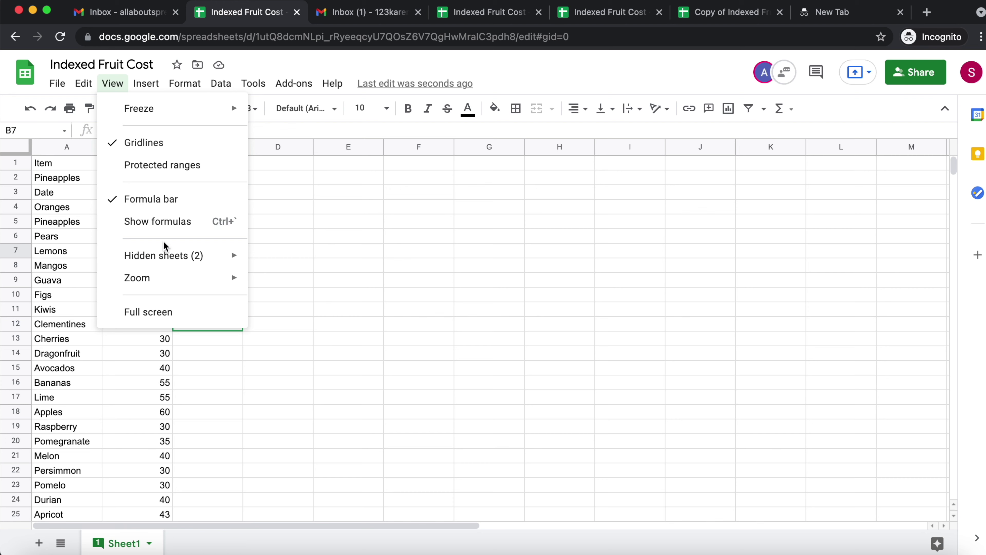
mouse_move(171, 256)
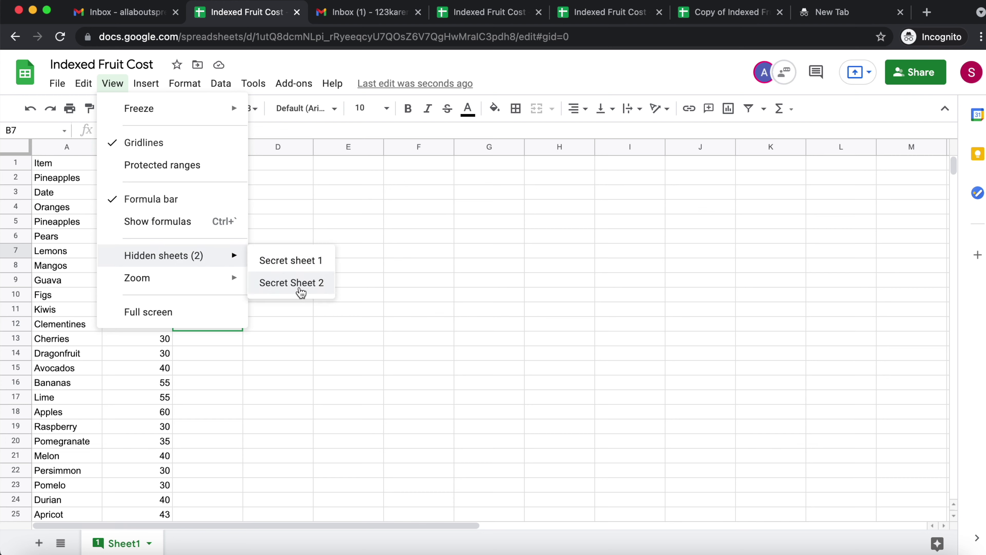
left_click(346, 329)
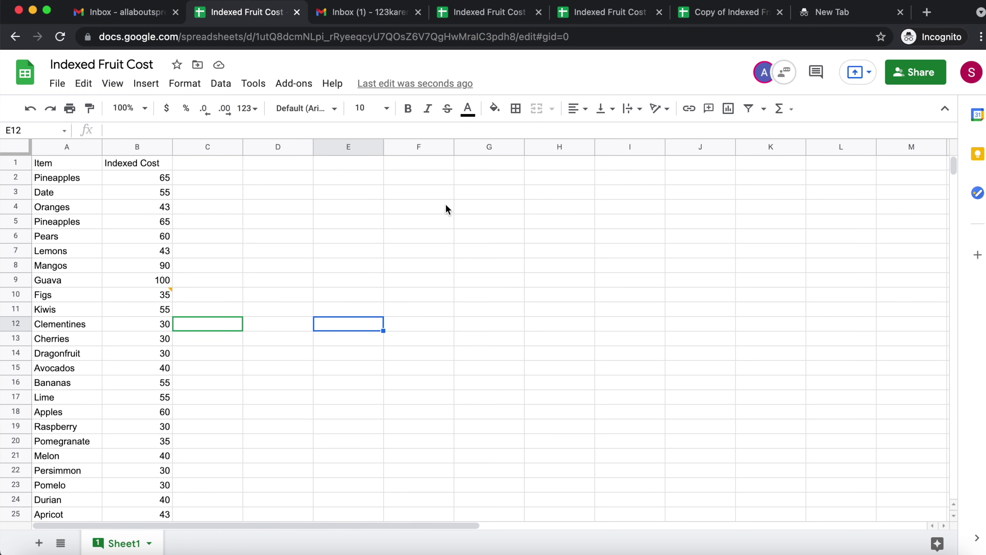
Add the collaborator's copied e-mail address as a recipient in the Share dialog
left_click(909, 76)
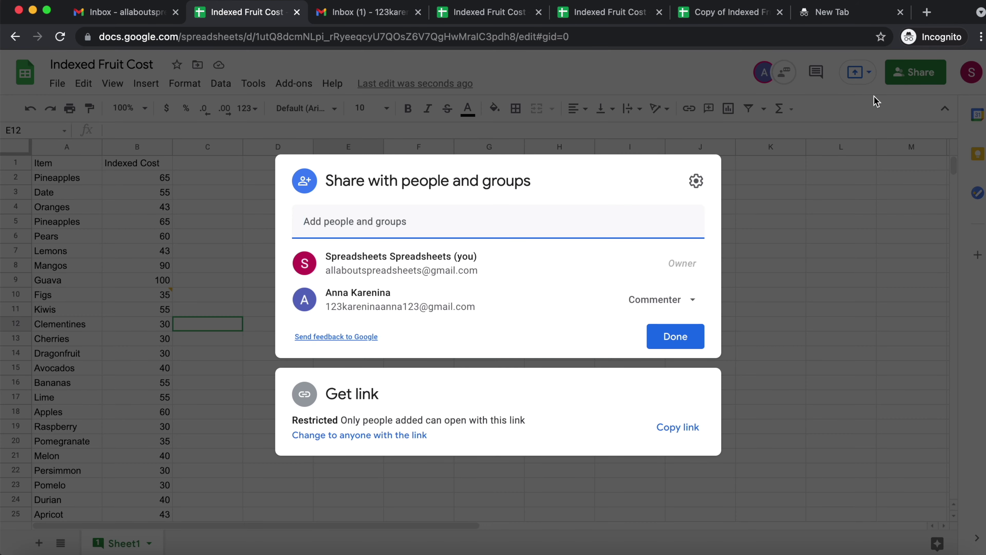
mouse_move(340, 309)
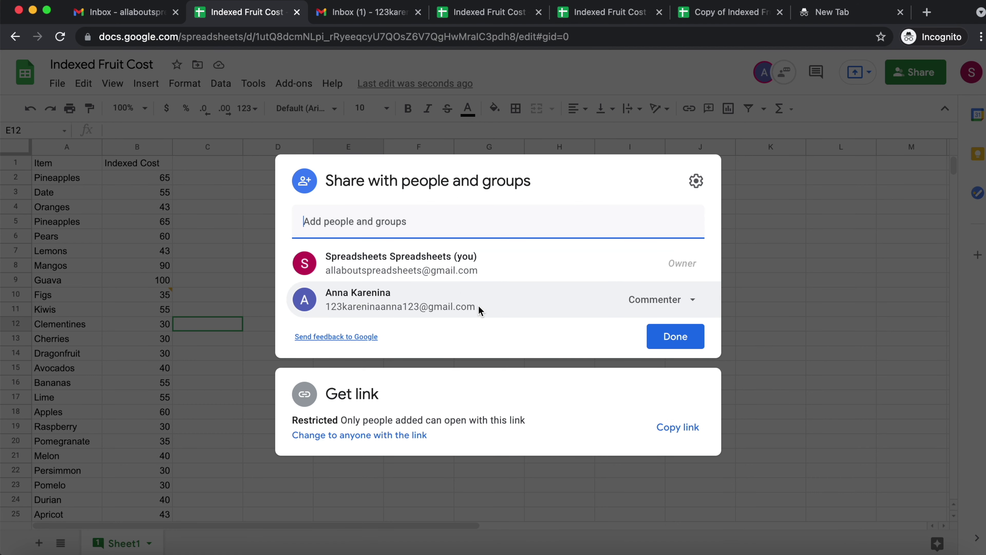
left_click_drag(480, 308, 326, 310)
key("super+c")
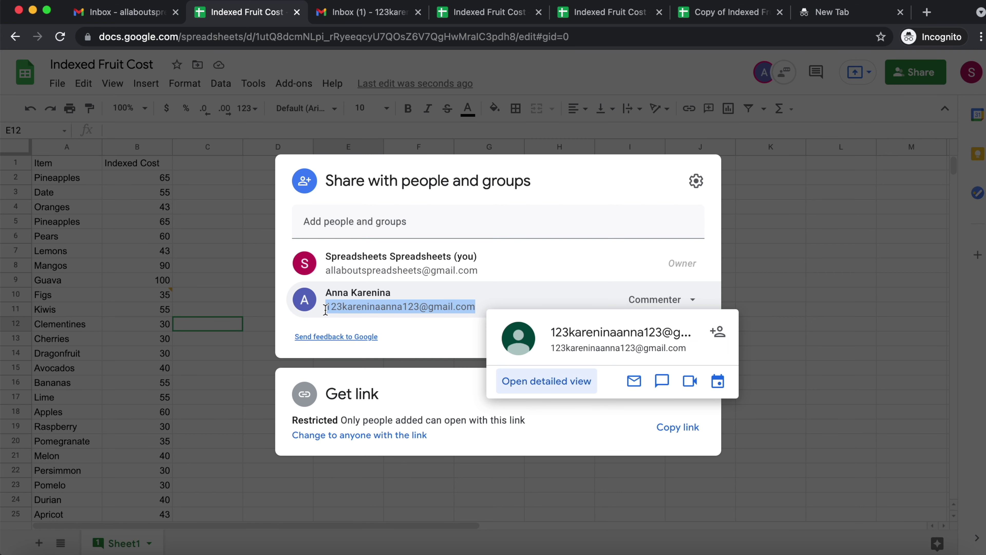
left_click(340, 223)
key("super+v")
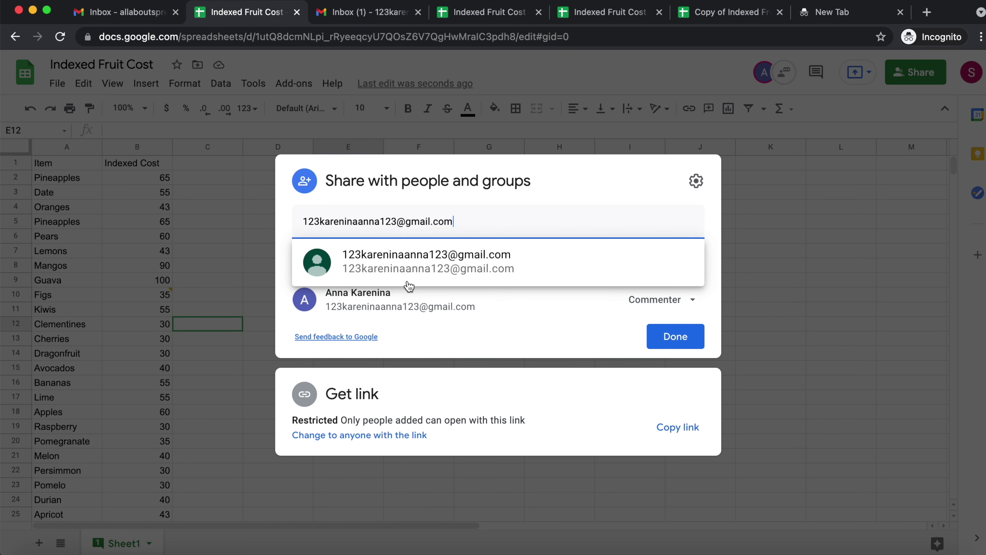
left_click(433, 255)
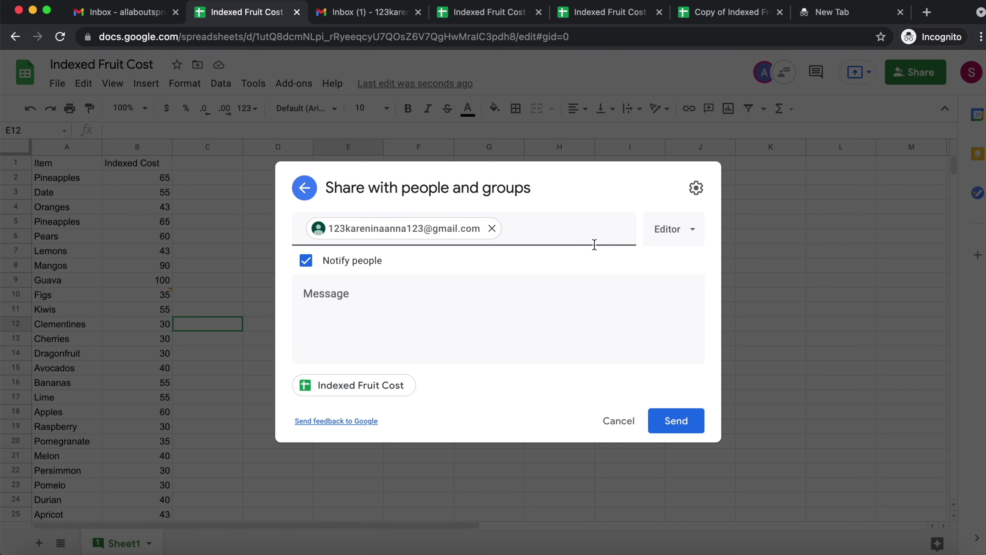
Change the recipient's access role from Editor to Commenter
left_click(692, 232)
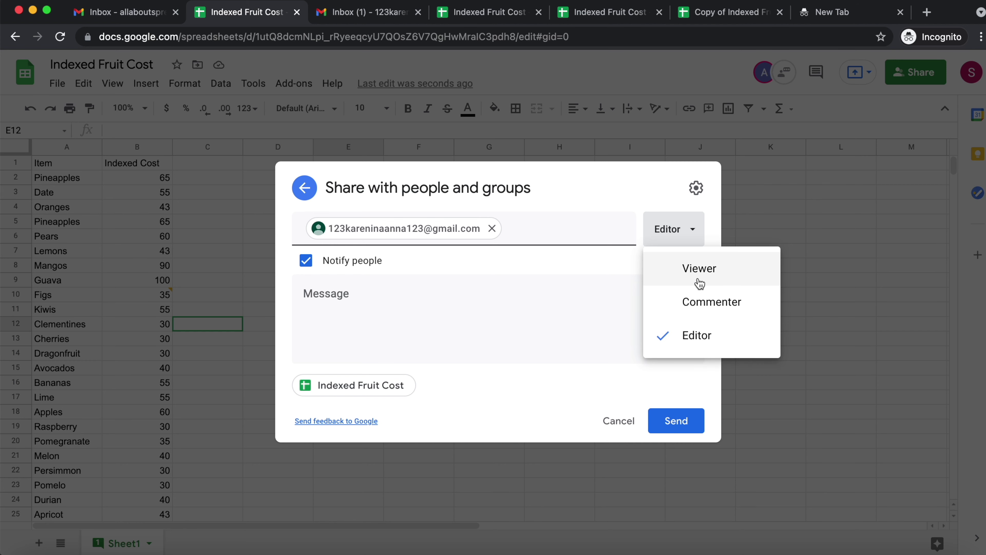
left_click(702, 307)
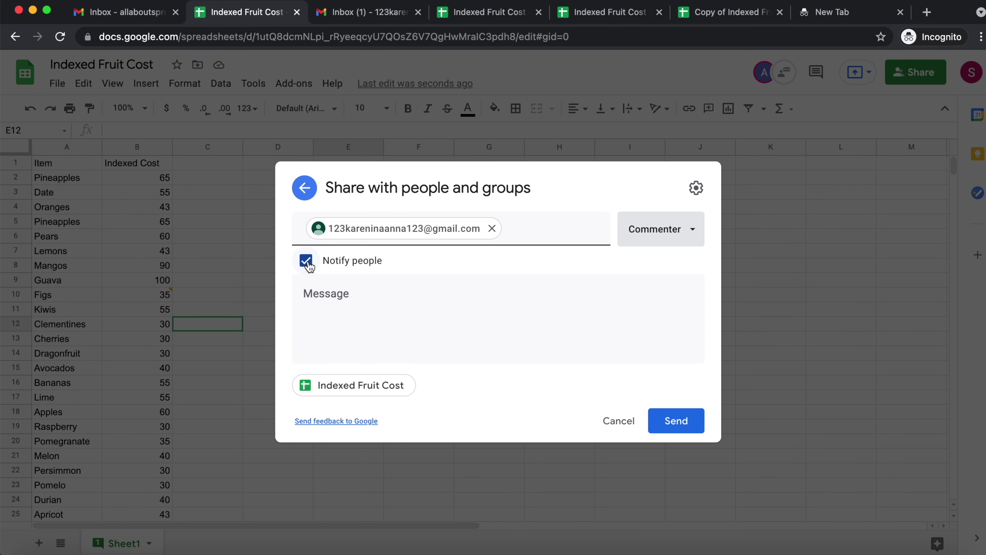
left_click(337, 307)
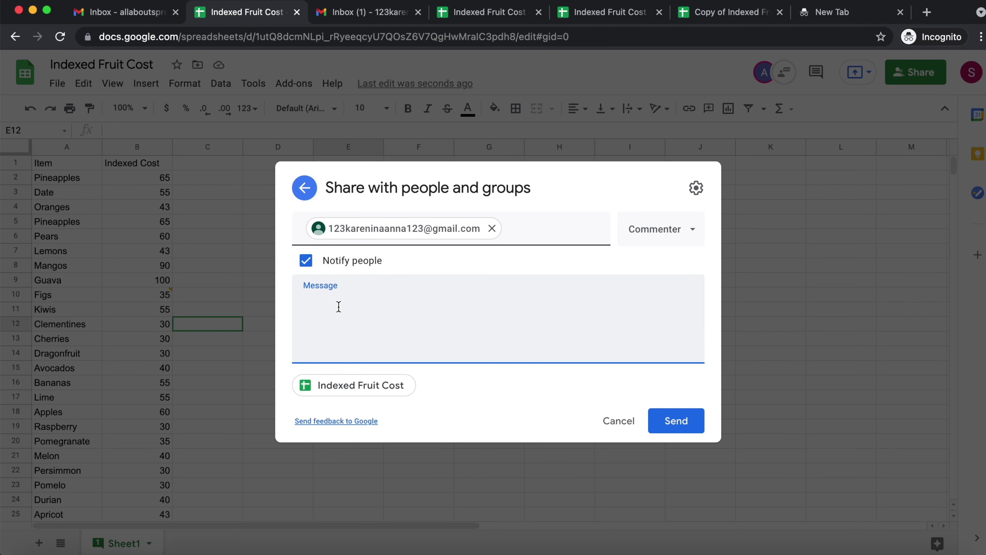
Send the share invitation with the message 'Here is the data'
type("Here is the data")
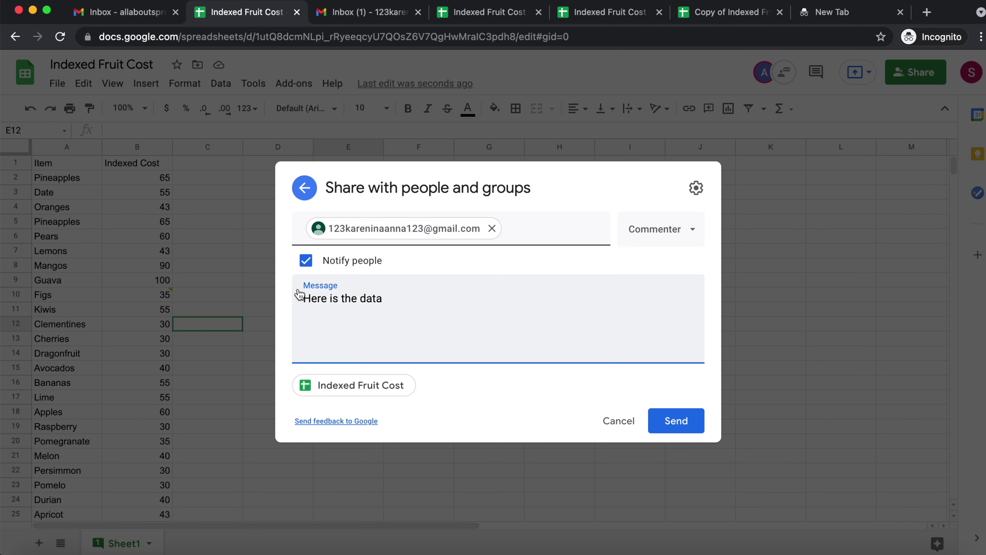
left_click(677, 422)
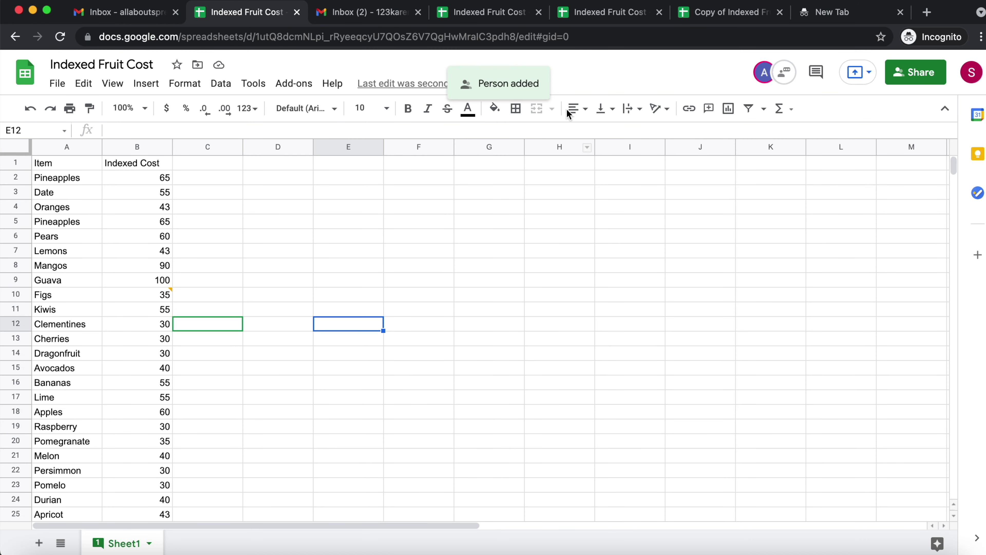
In the recipient's Gmail inbox, open the shared Indexed Fruit Cost spreadsheet from the invitation
left_click(371, 15)
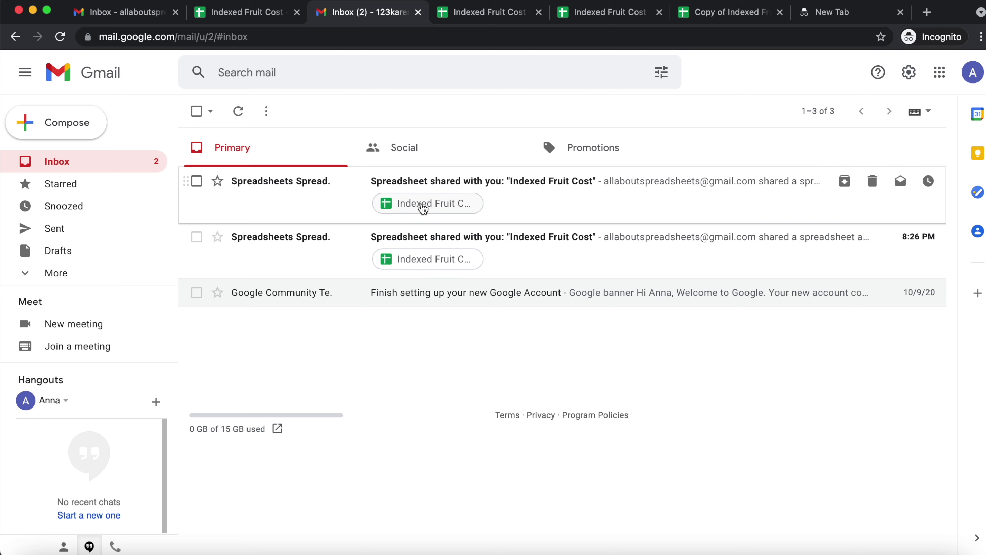
left_click(437, 210)
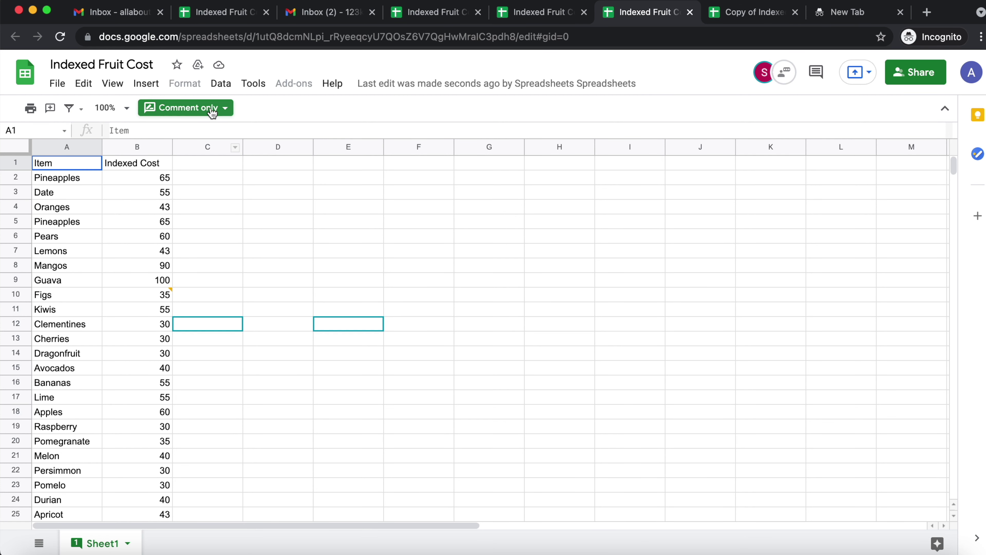
left_click(224, 109)
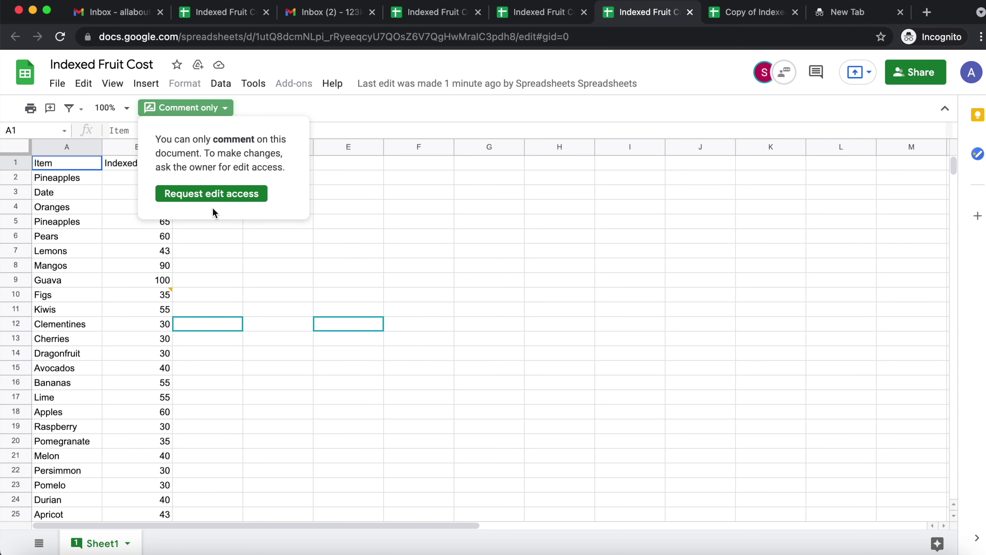
left_click(152, 279)
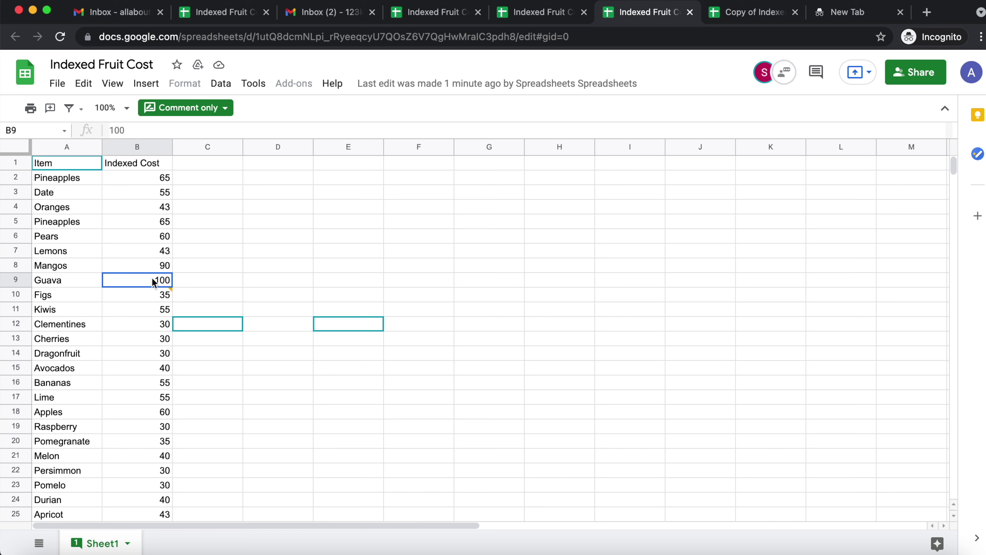
left_click(107, 86)
mouse_move(166, 236)
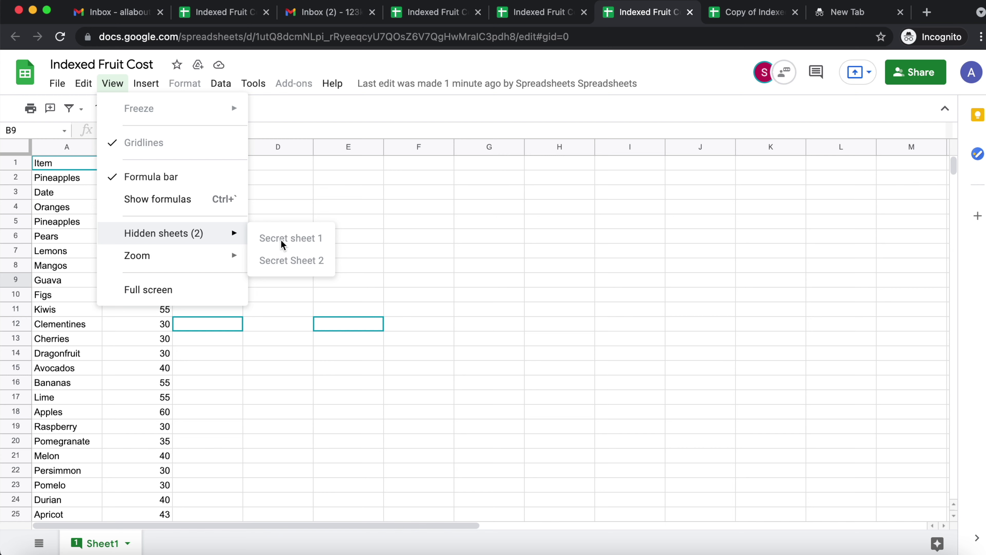
left_click(288, 341)
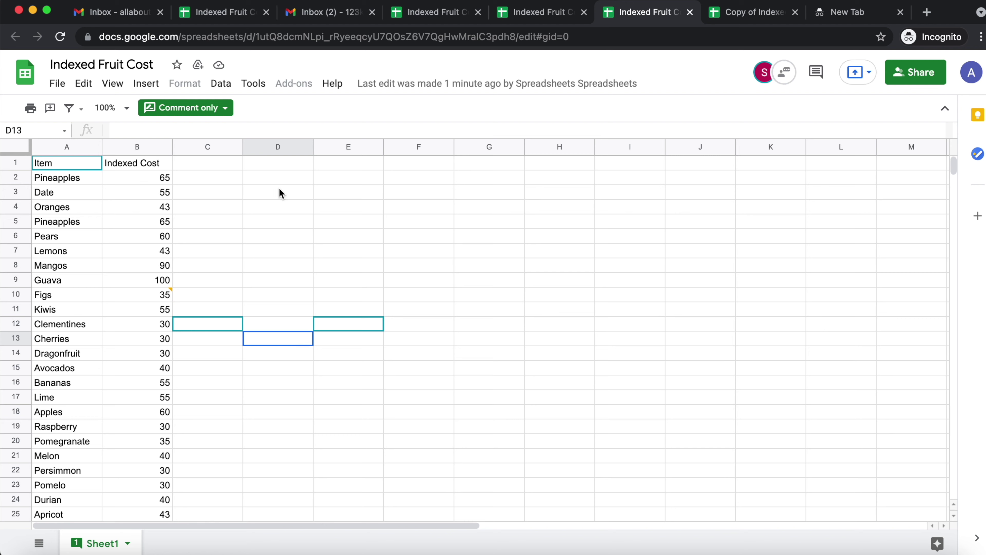
left_click(56, 87)
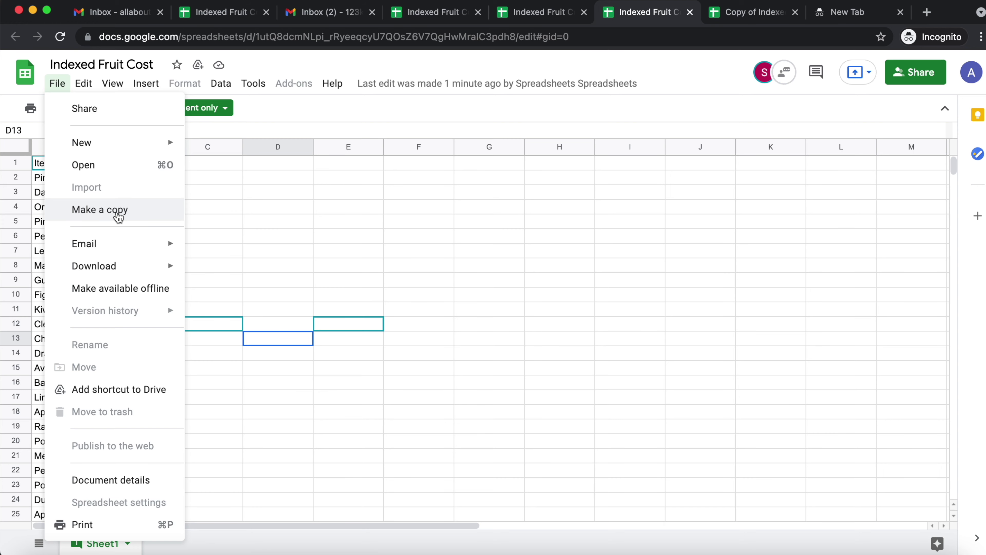
Make a copy of the spreadsheet named Copy of Indexed Fruit Cost
left_click(118, 217)
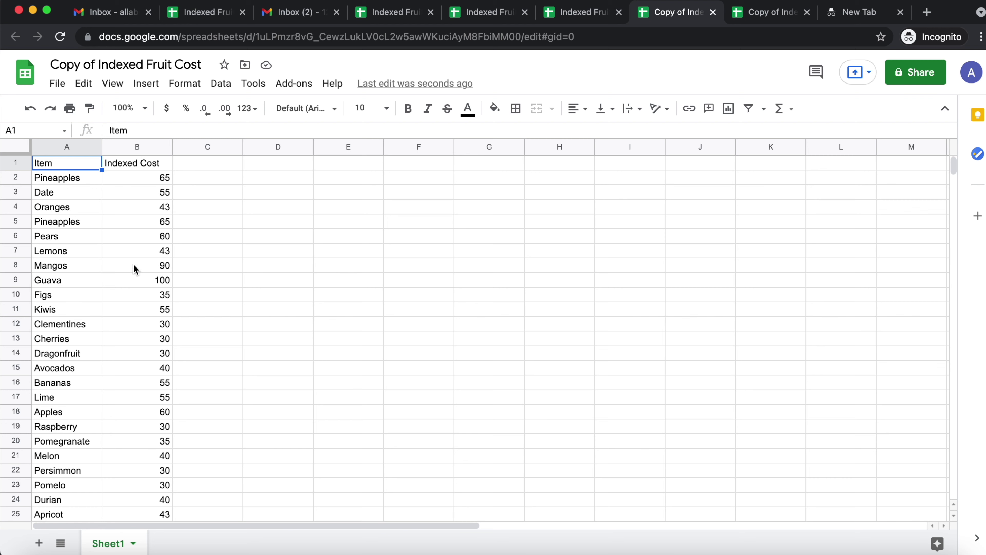
Unhide Secret sheet 1 in the copied spreadsheet via the Hidden sheets list
left_click(151, 203)
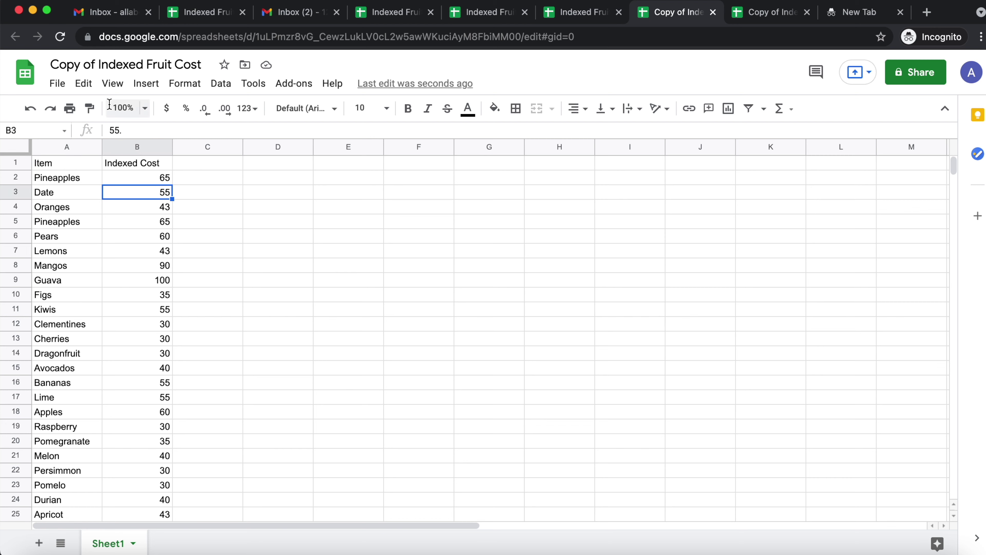
left_click(113, 84)
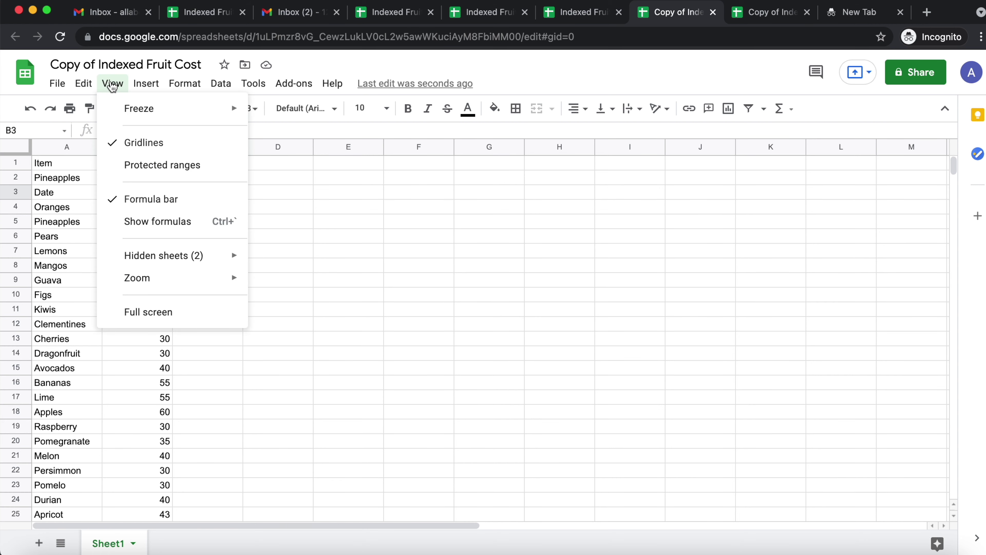
mouse_move(194, 256)
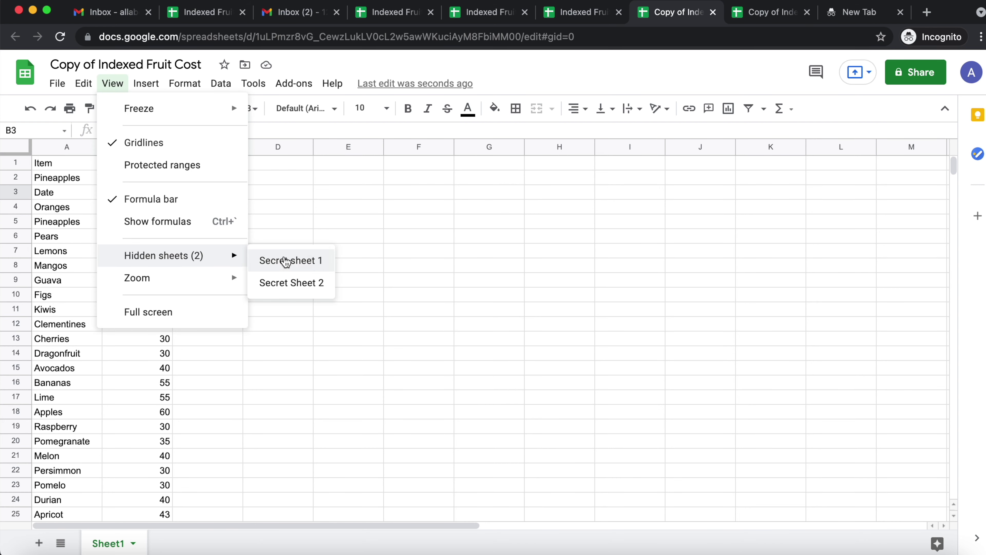
left_click(296, 263)
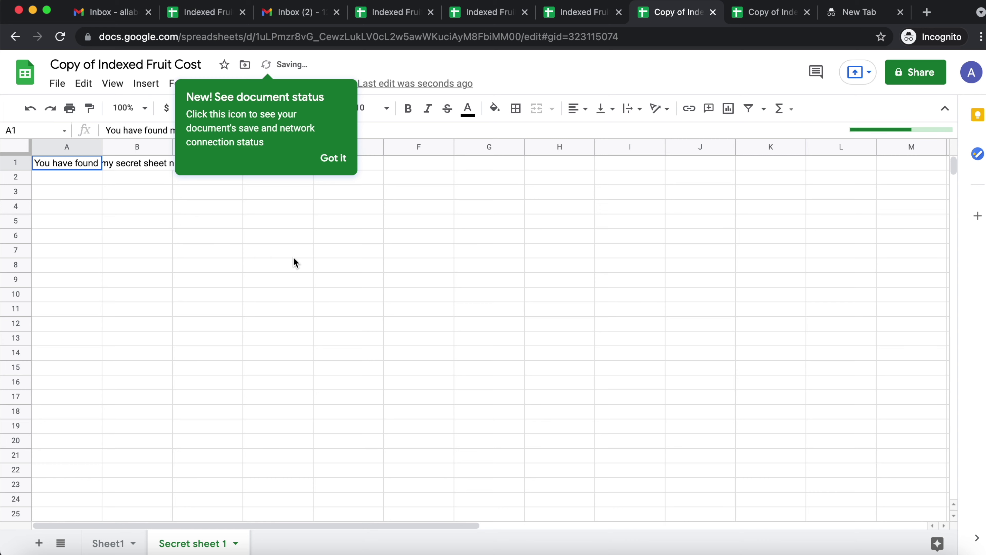
left_click(328, 162)
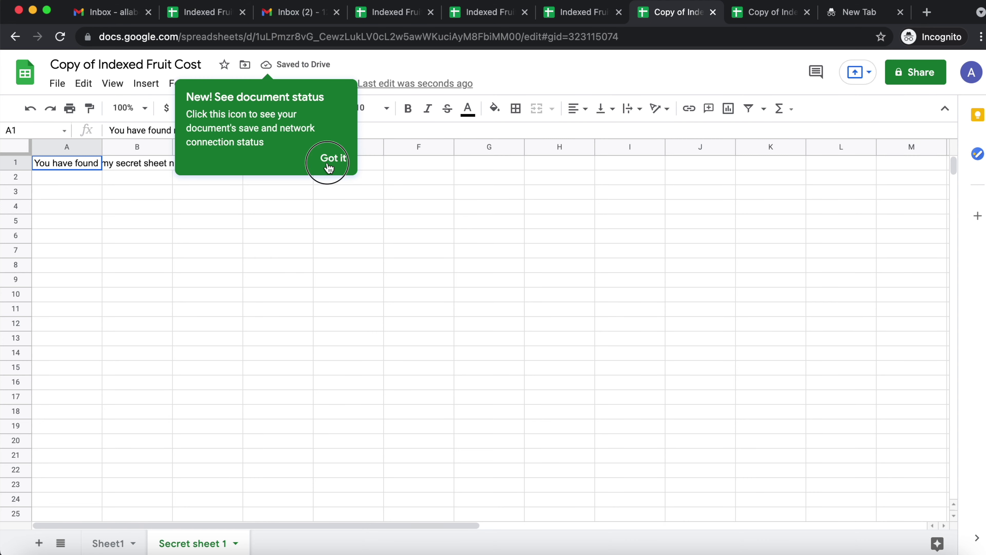
Unhide Secret Sheet 2, then return to the original Indexed Fruit Cost tab
left_click(114, 87)
mouse_move(185, 256)
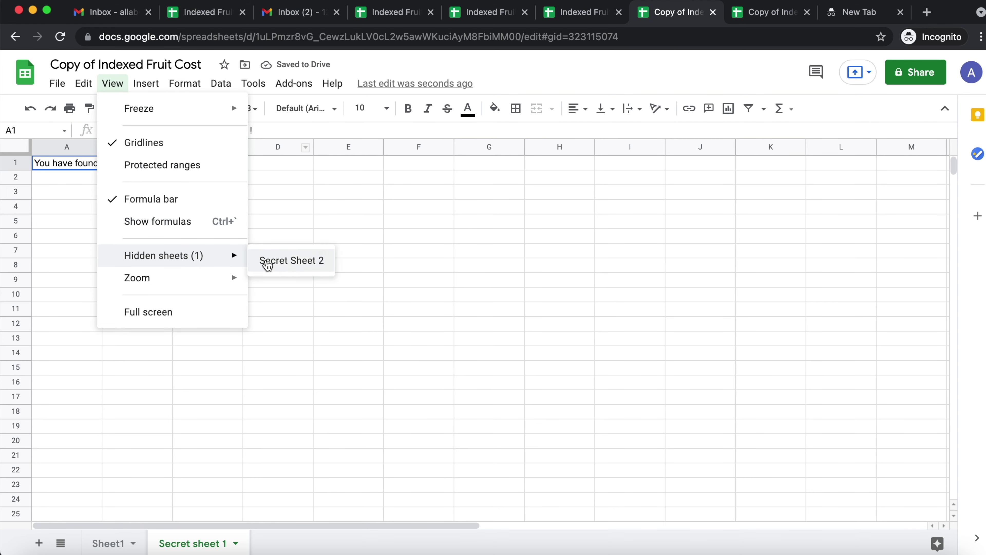
left_click(281, 261)
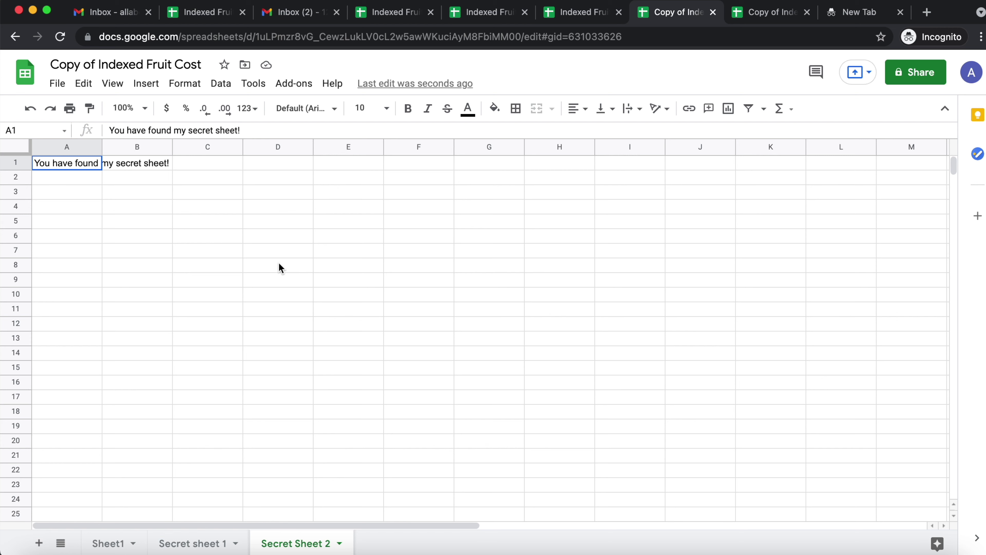
left_click(391, 16)
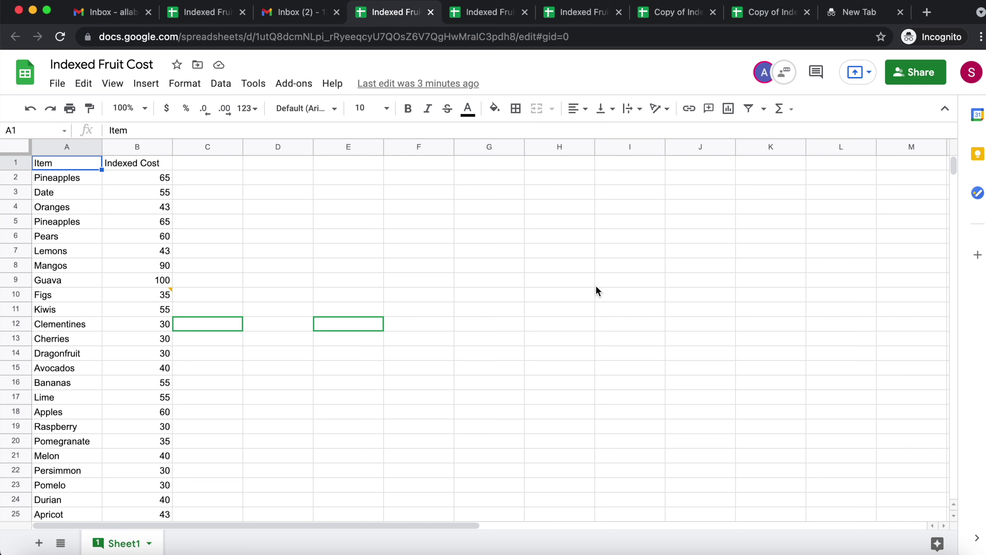
Share the original spreadsheet with the pasted recipient address, changing Editor to Commenter
left_click(917, 76)
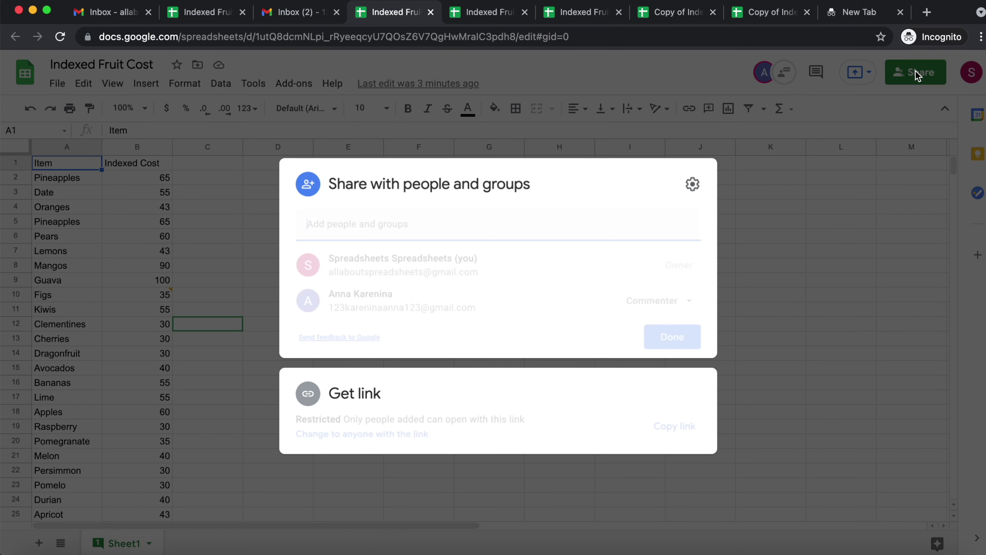
key("super+v")
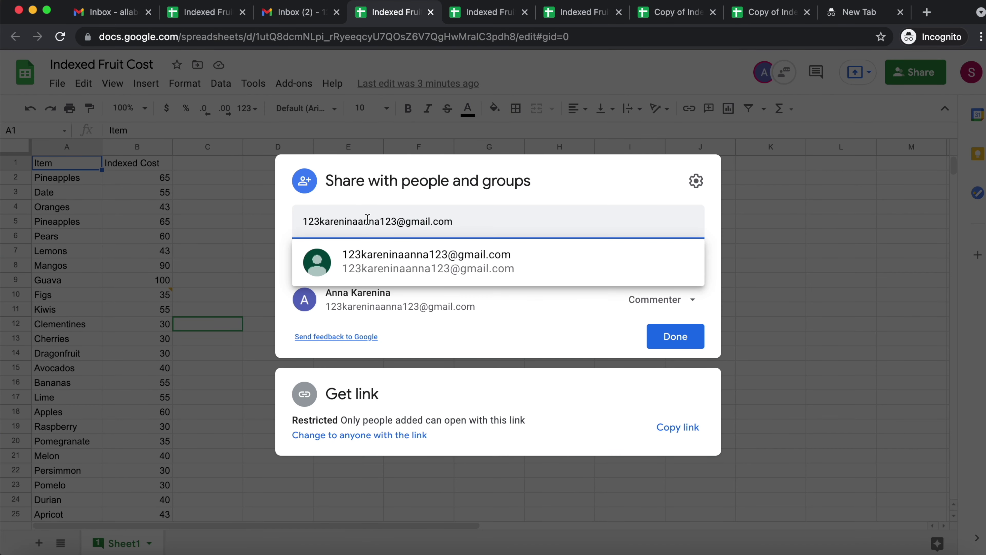
left_click(484, 254)
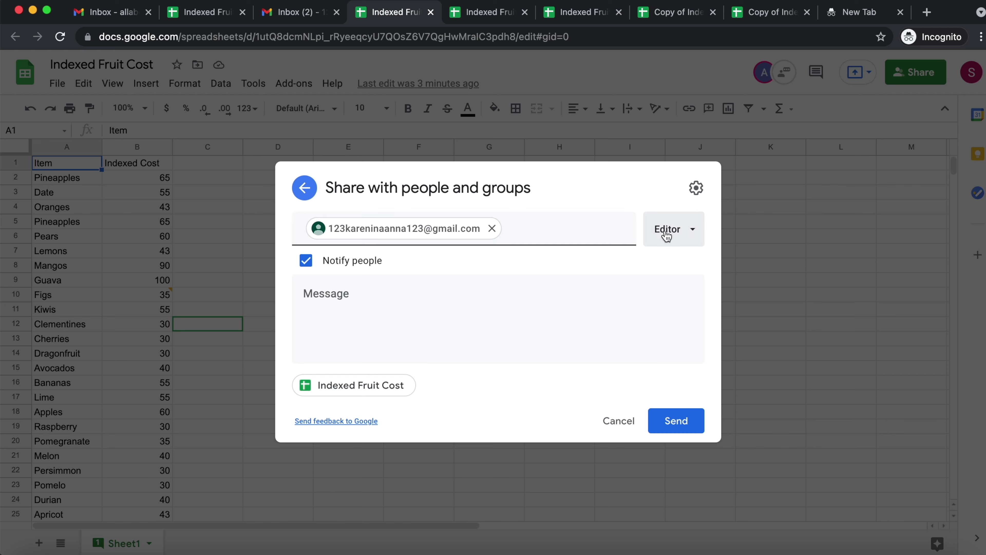
left_click(688, 236)
left_click(688, 311)
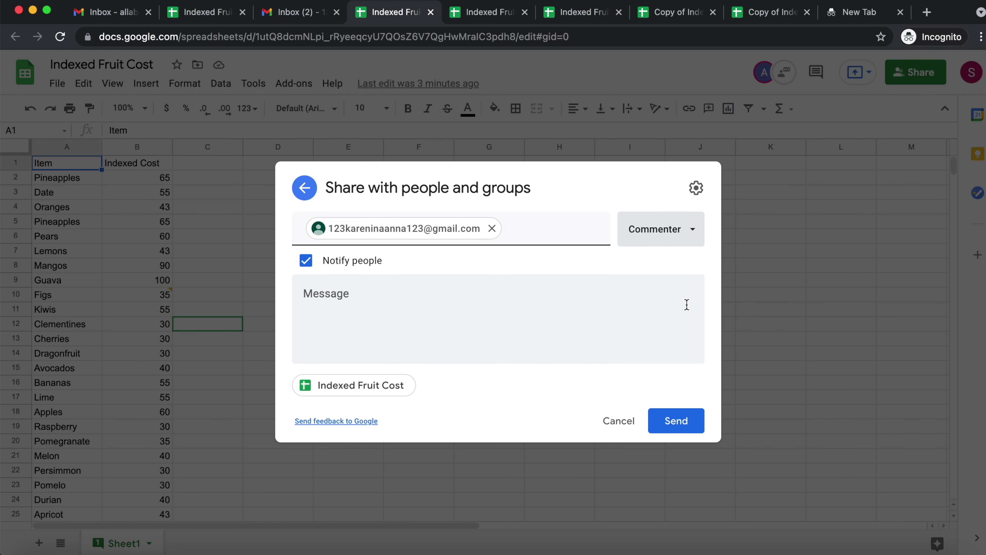
Disable downloading, printing and copying for commenters, and resharing by editors
left_click(698, 189)
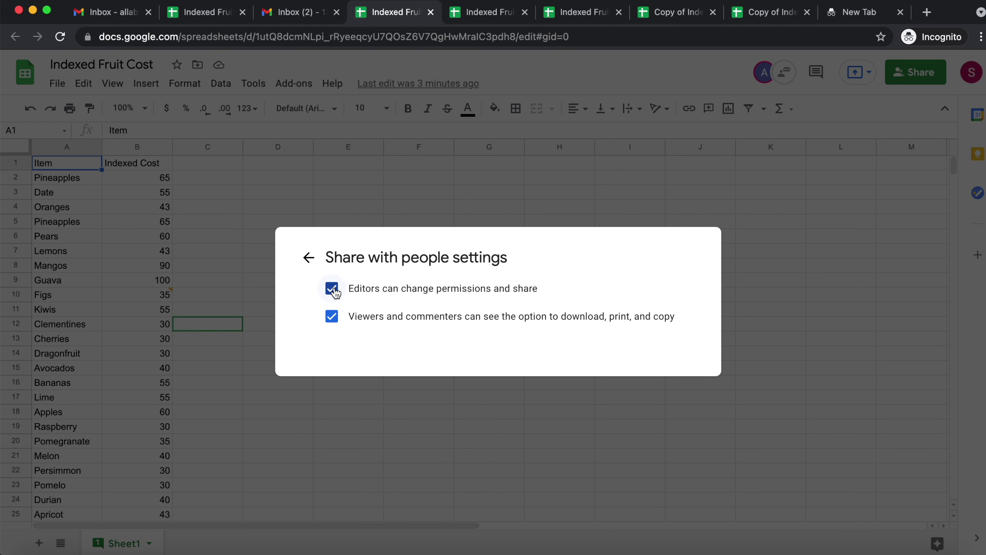
left_click(332, 318)
left_click(332, 290)
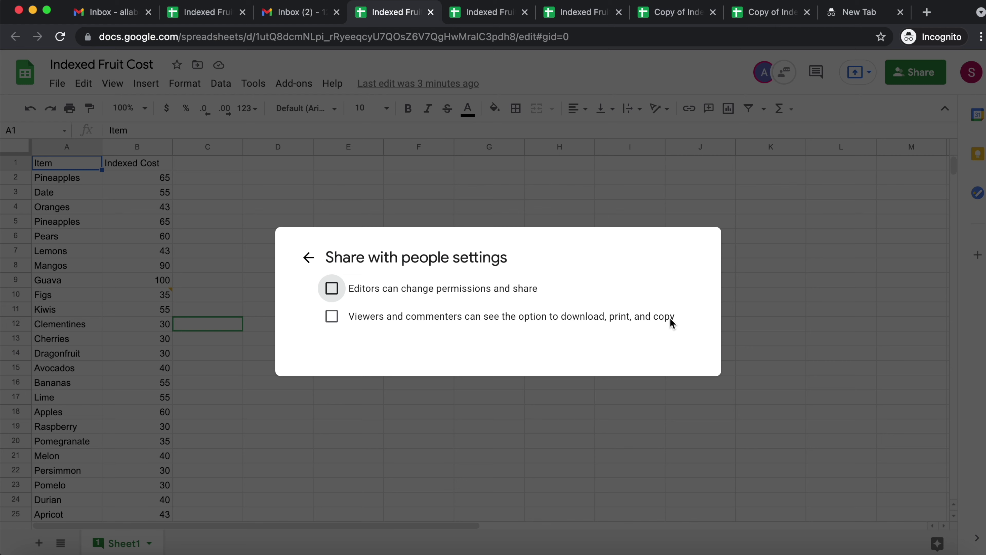
left_click(307, 257)
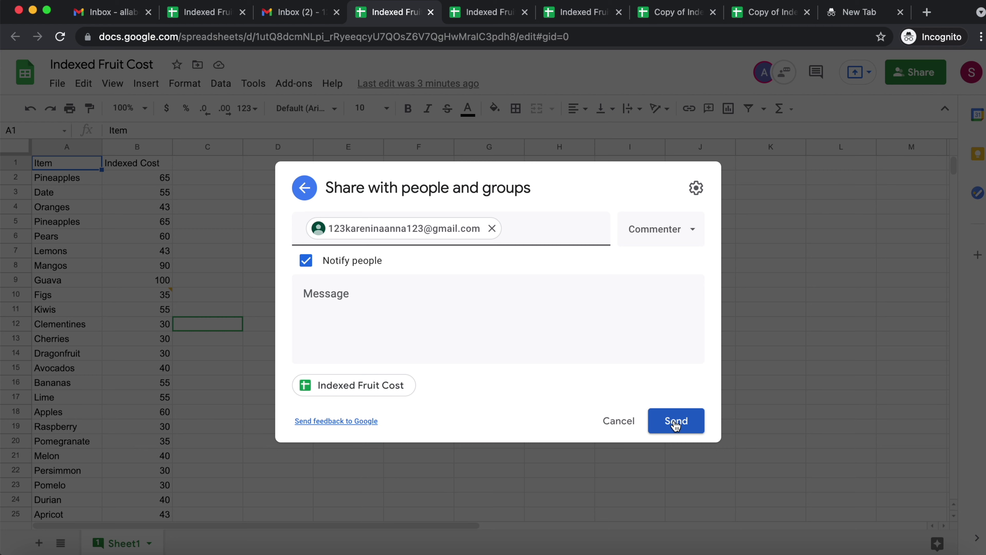
Send the invitation, then as the recipient check the View menu for hidden sheets
left_click(676, 420)
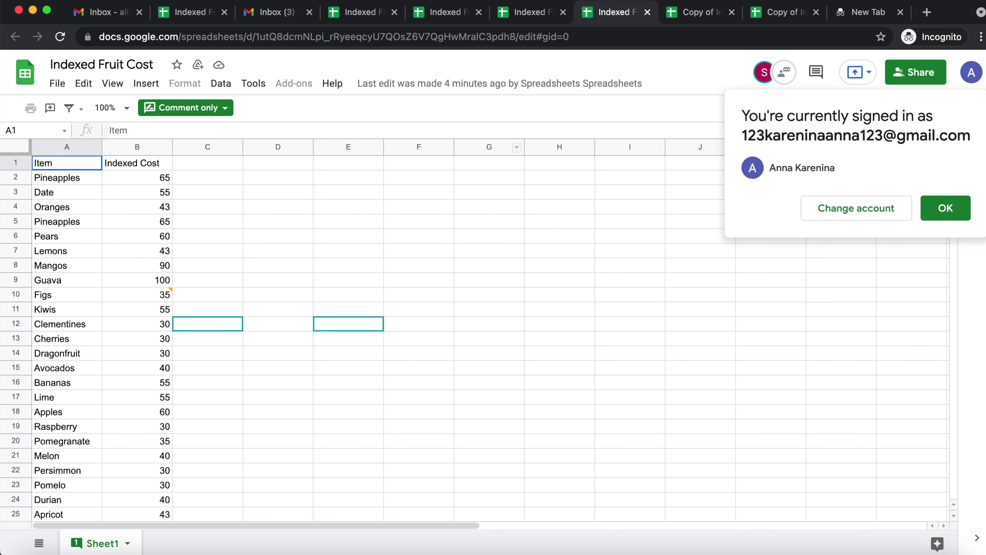
left_click(945, 208)
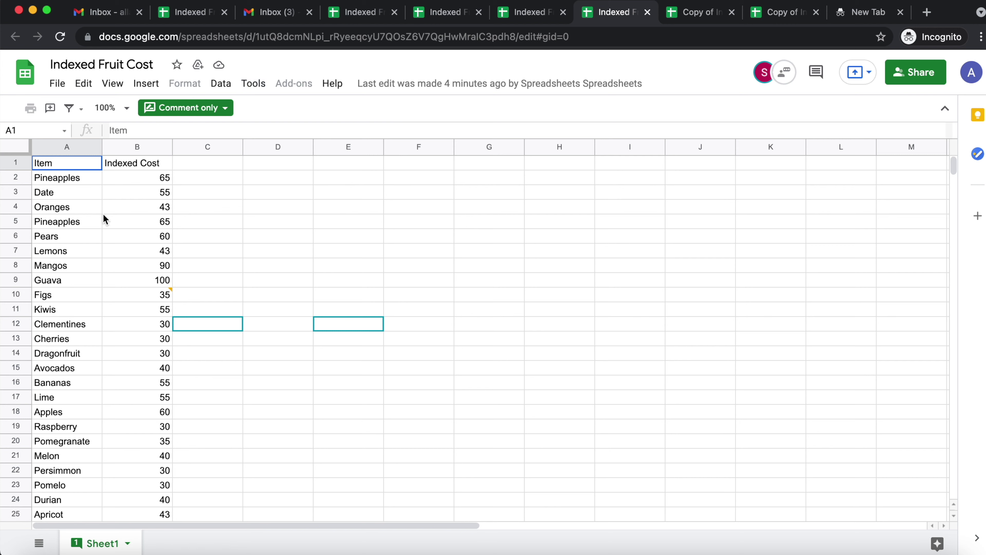
left_click(116, 86)
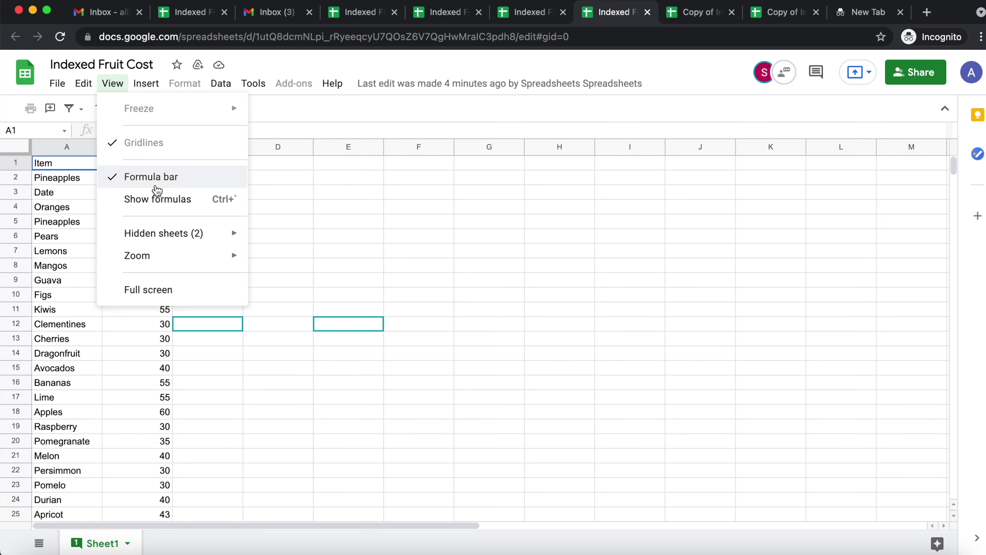
mouse_move(167, 237)
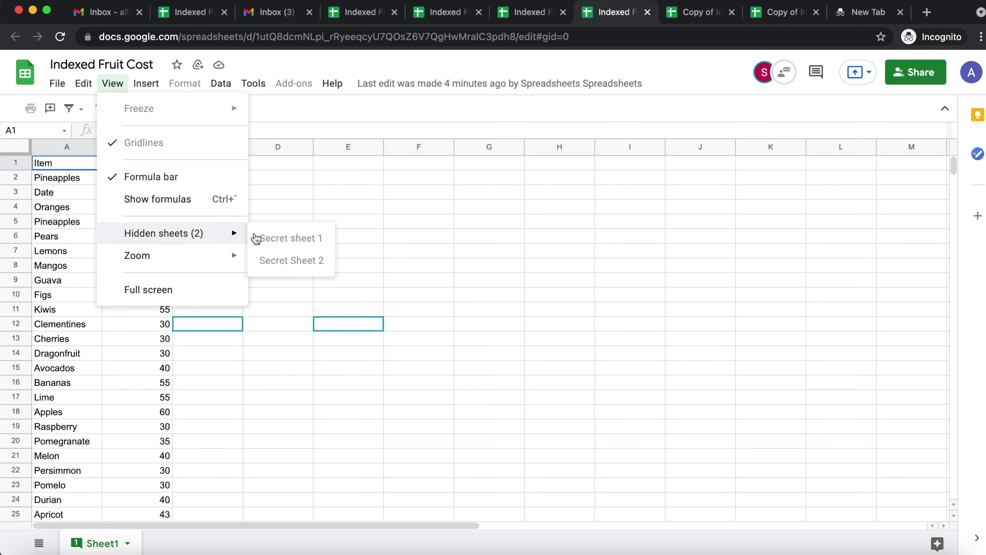
left_click(387, 270)
Confirm the recipient cannot make a copy or unhide Secret sheet 1
left_click(56, 82)
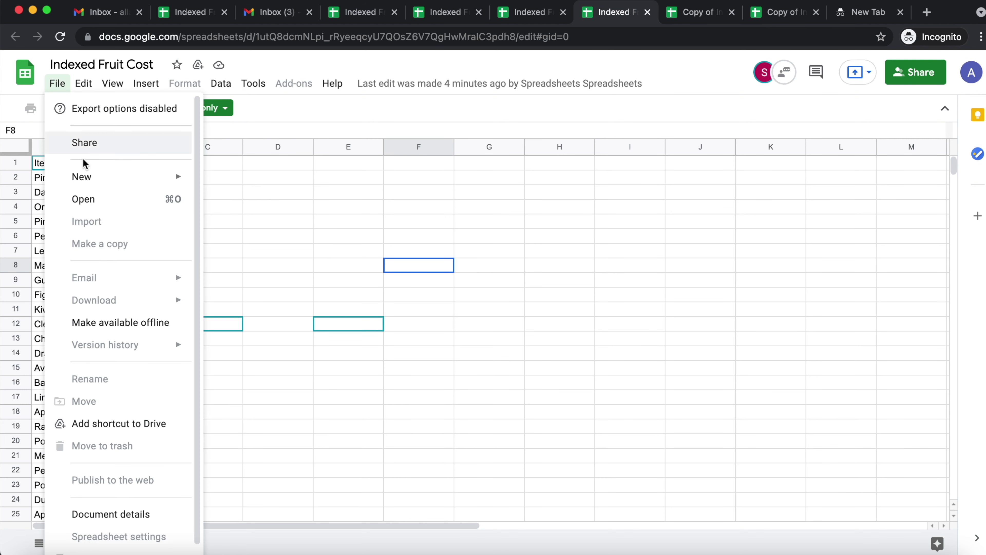
left_click(100, 245)
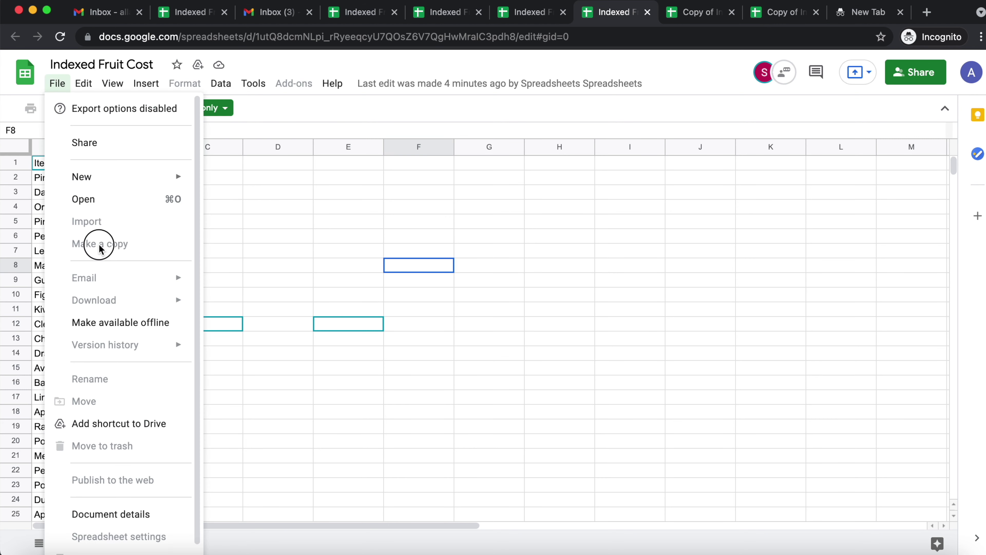
left_click(240, 235)
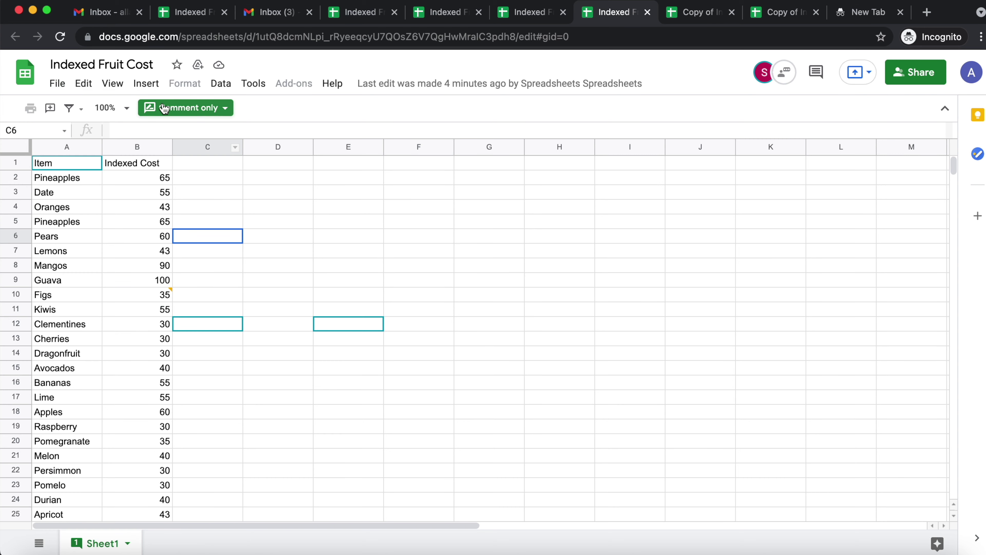
left_click(112, 83)
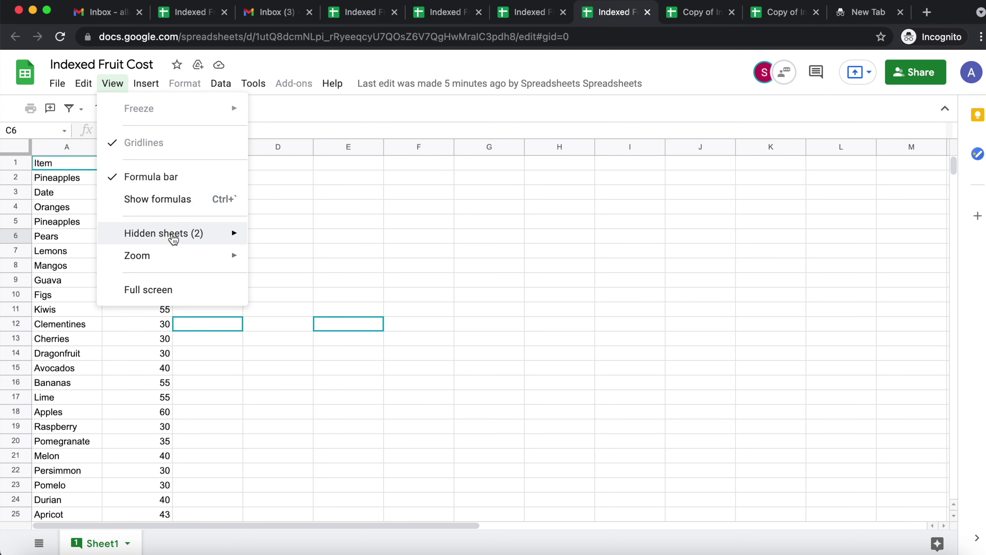
mouse_move(171, 235)
left_click(315, 238)
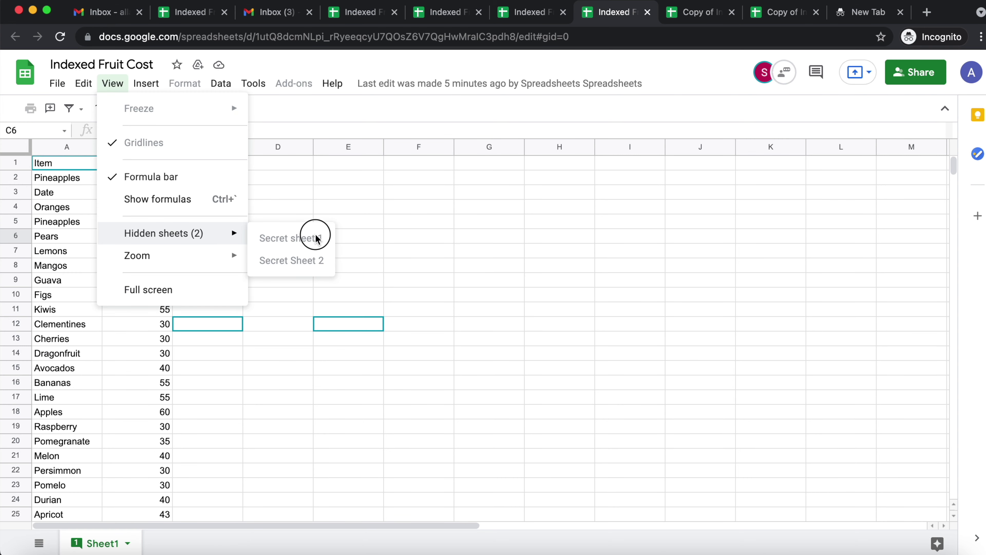
left_click(409, 280)
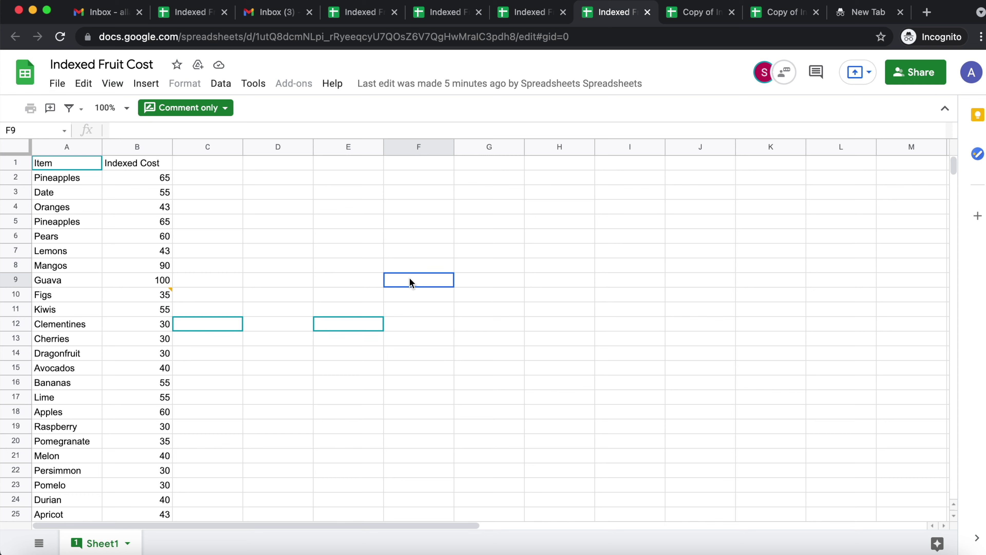